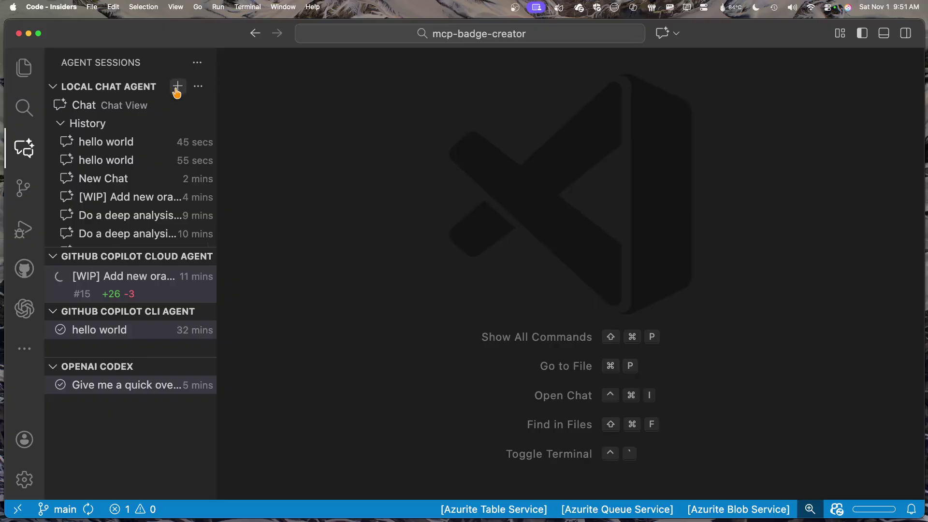
# Open a new empty local chat agent session, Chat 4, from the Agent Sessions view
pyautogui.click(177, 87)
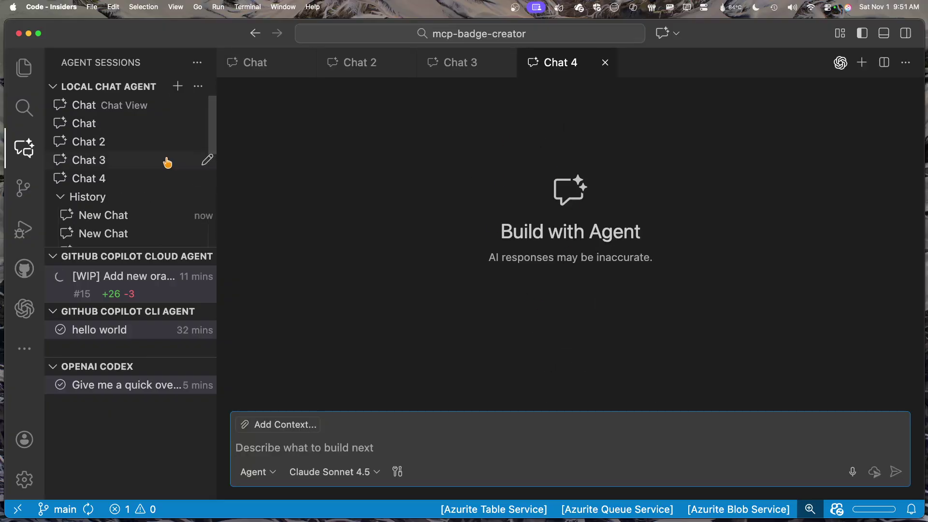
pyautogui.moveTo(131, 257)
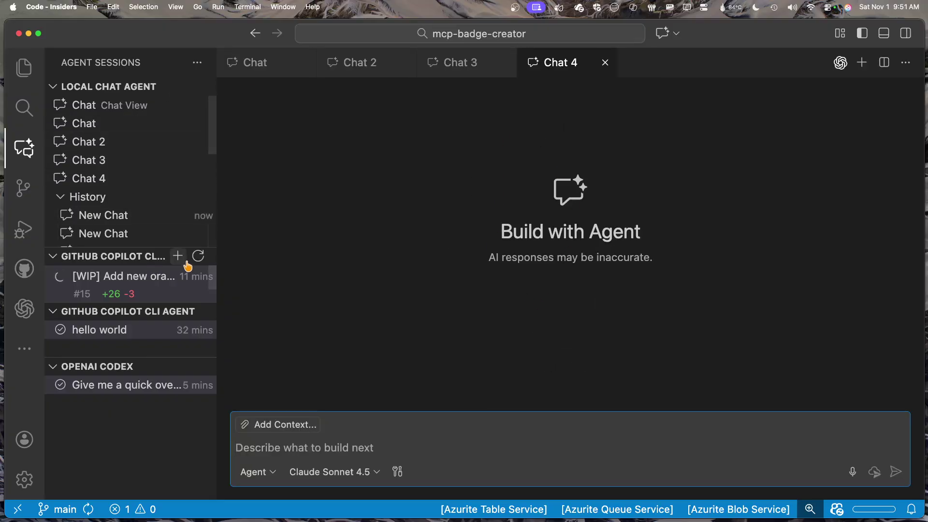
# Add a GitHub Copilot Cloud Agent session, then an empty OpenAI Codex session, each in its own editor
pyautogui.click(179, 257)
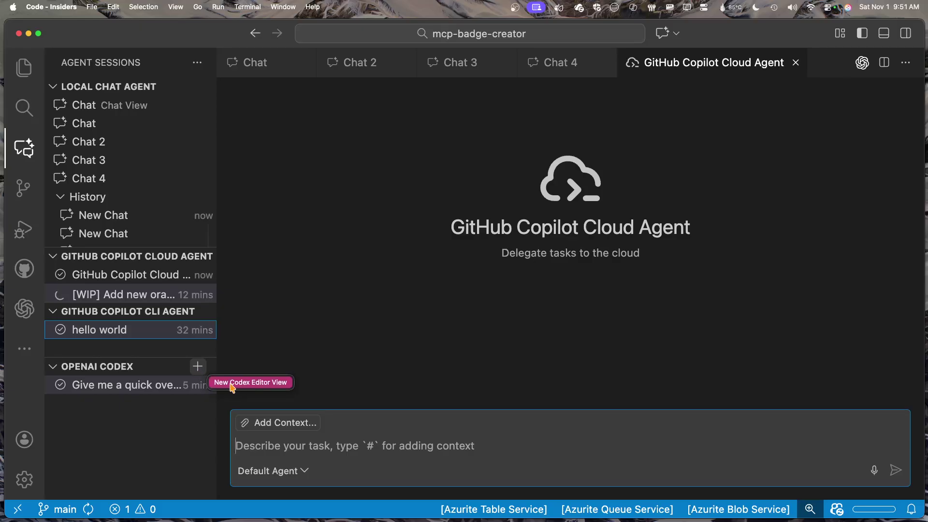
pyautogui.click(197, 368)
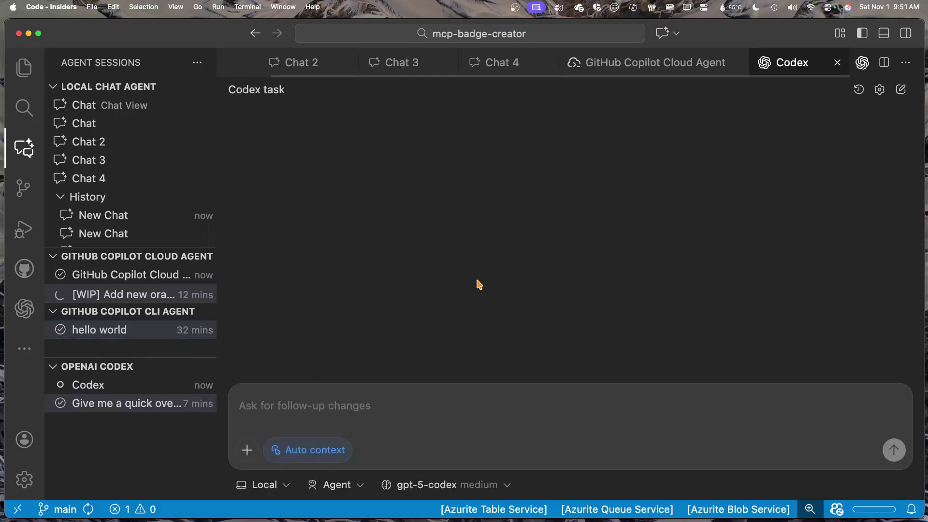
# Open a new Copilot CLI Agent session and reveal the 'New Agent Session in Terminal' option
pyautogui.click(166, 311)
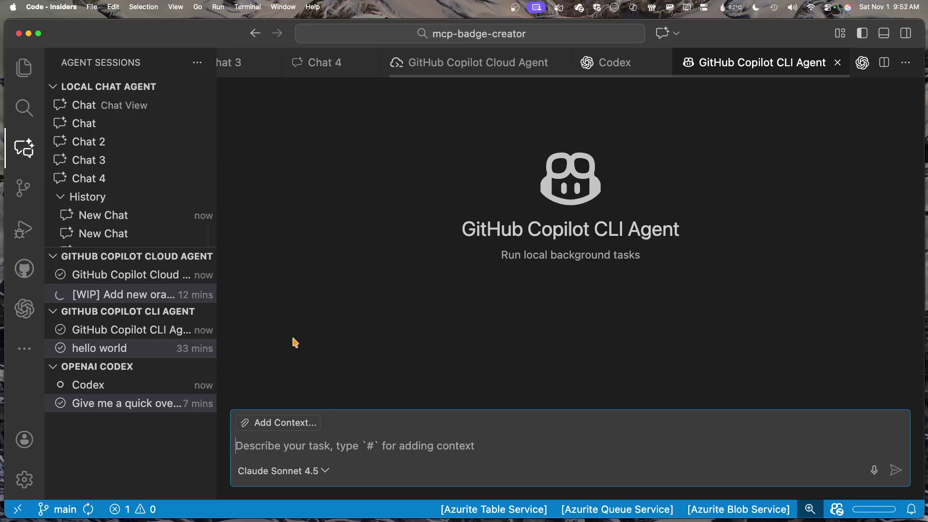
pyautogui.moveTo(130, 311)
pyautogui.click(179, 313)
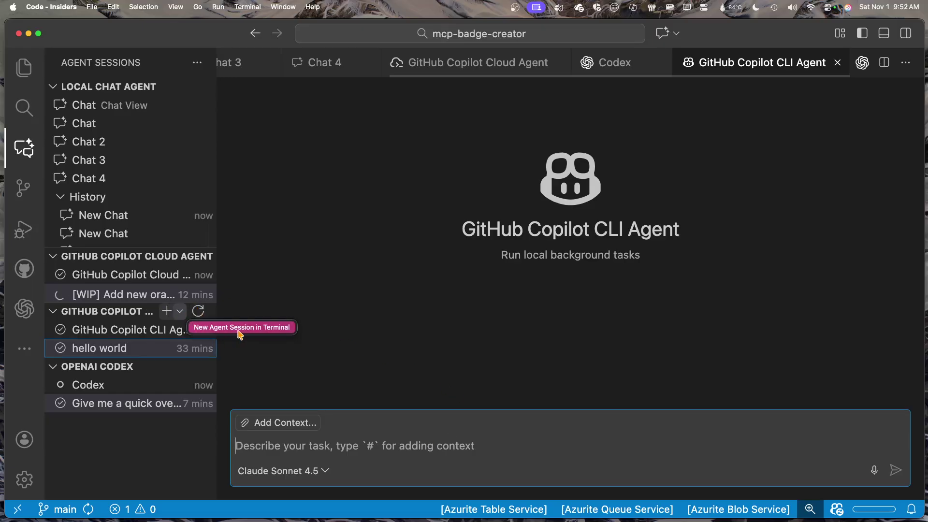
# Launch a Copilot CLI terminal session, trust the folder, and ask 'what is up with this app?'
pyautogui.click(240, 327)
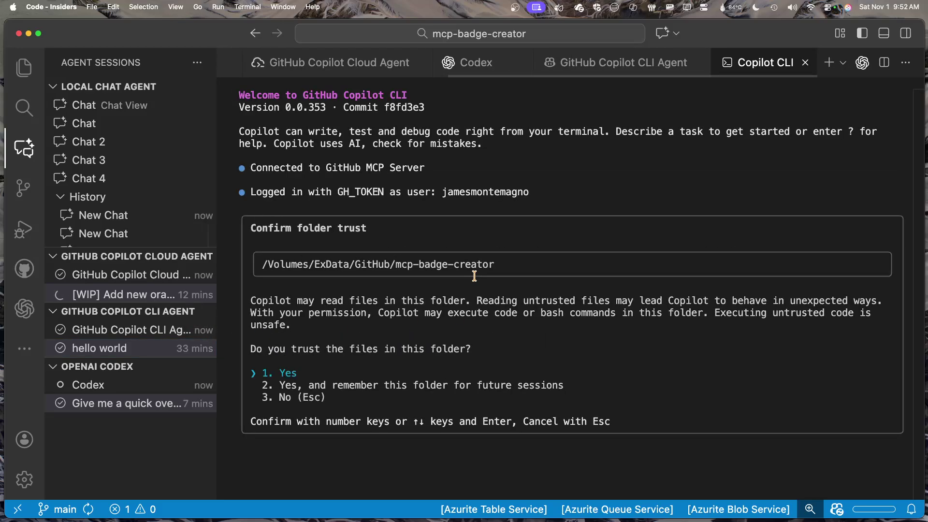
pyautogui.press('Return')
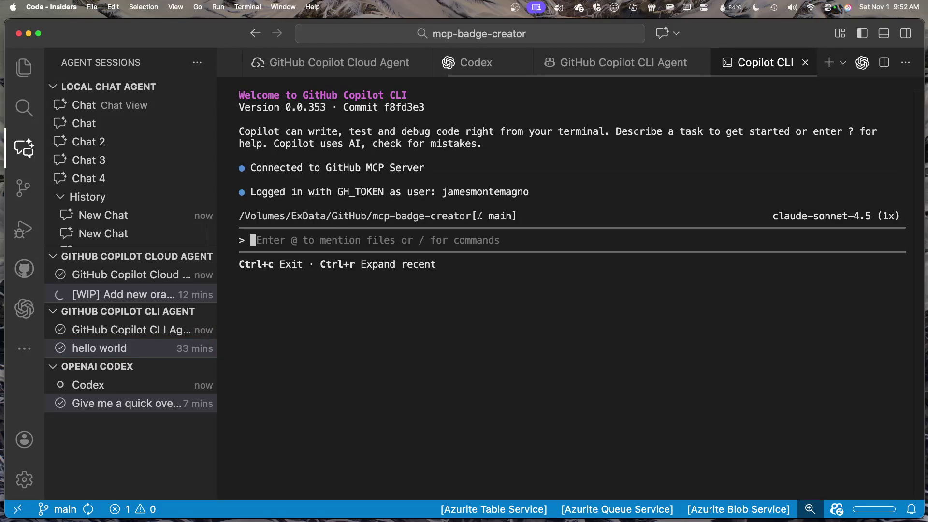
pyautogui.write('what is u')
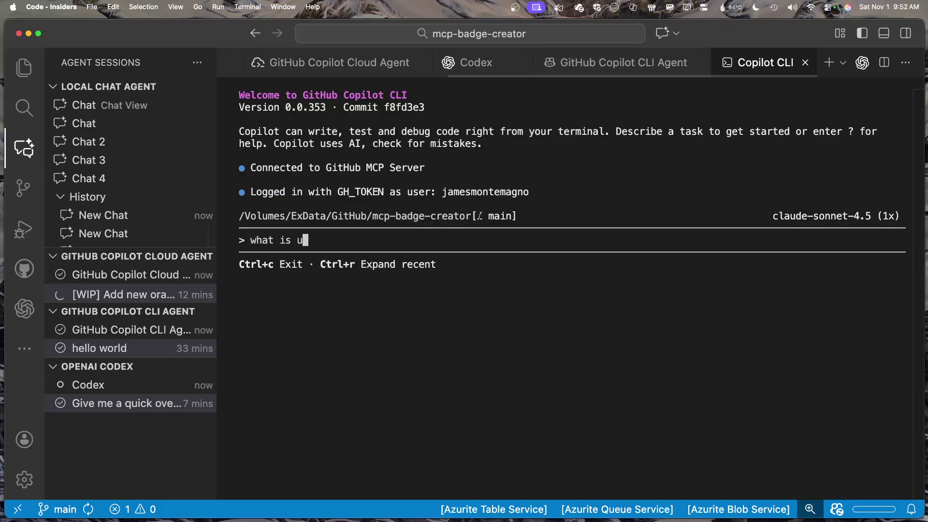
pyautogui.write('p with this app?')
pyautogui.press('Return')
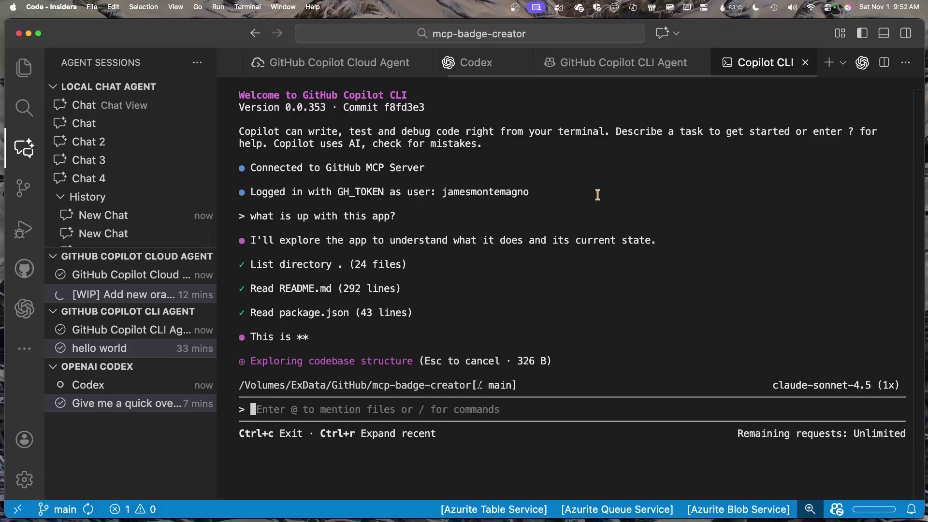
# Return to the Copilot CLI Agent view and look over the chat model list without changing it
pyautogui.click(617, 63)
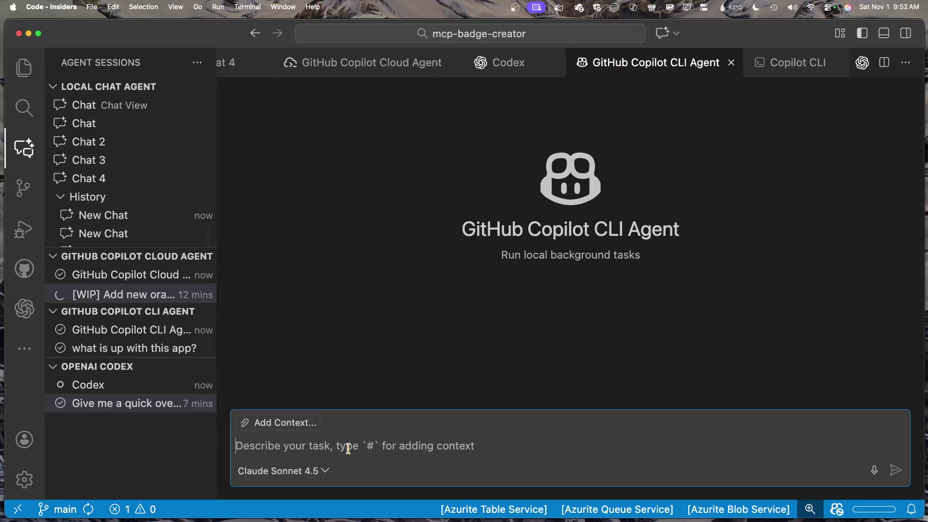
pyautogui.click(325, 471)
pyautogui.press('Escape')
# View the Copilot CLI answer describing MCP Badge Creator, a React/TypeScript badge generator
pyautogui.click(780, 71)
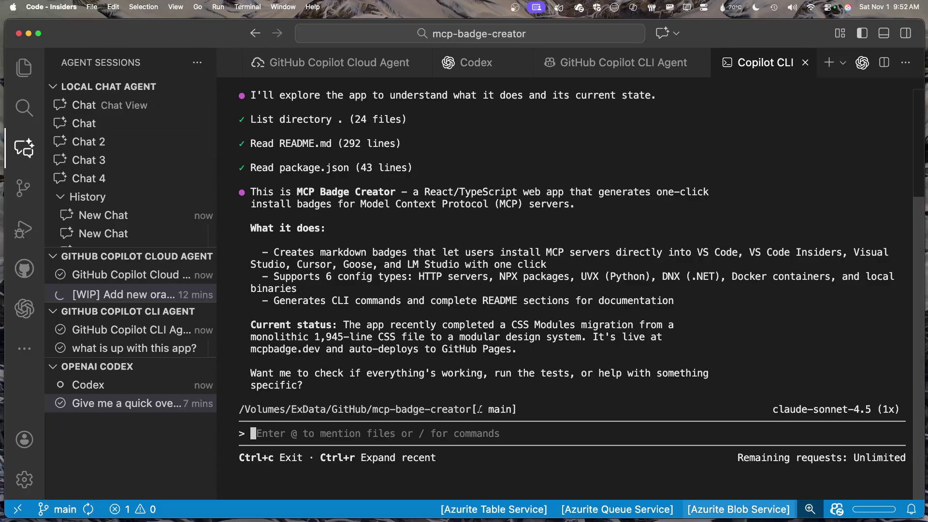
pyautogui.moveTo(684, 514)
pyautogui.click(685, 505)
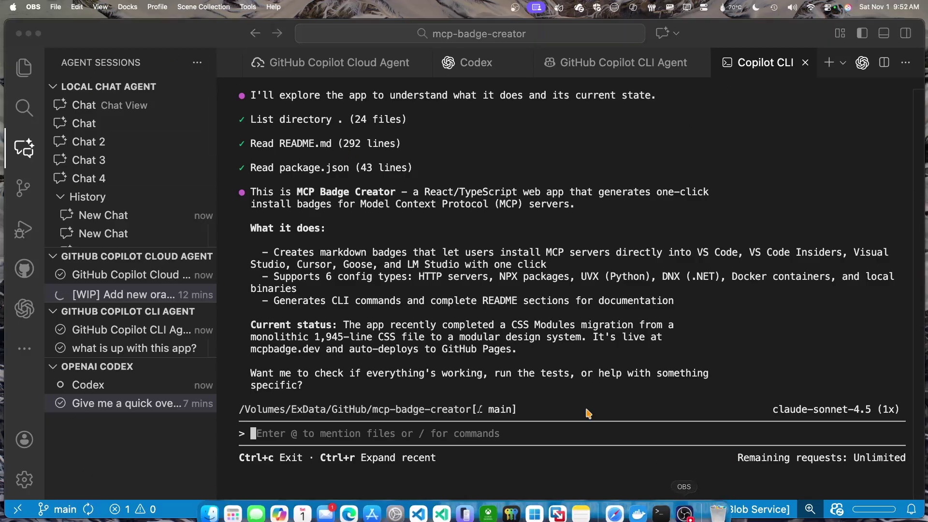